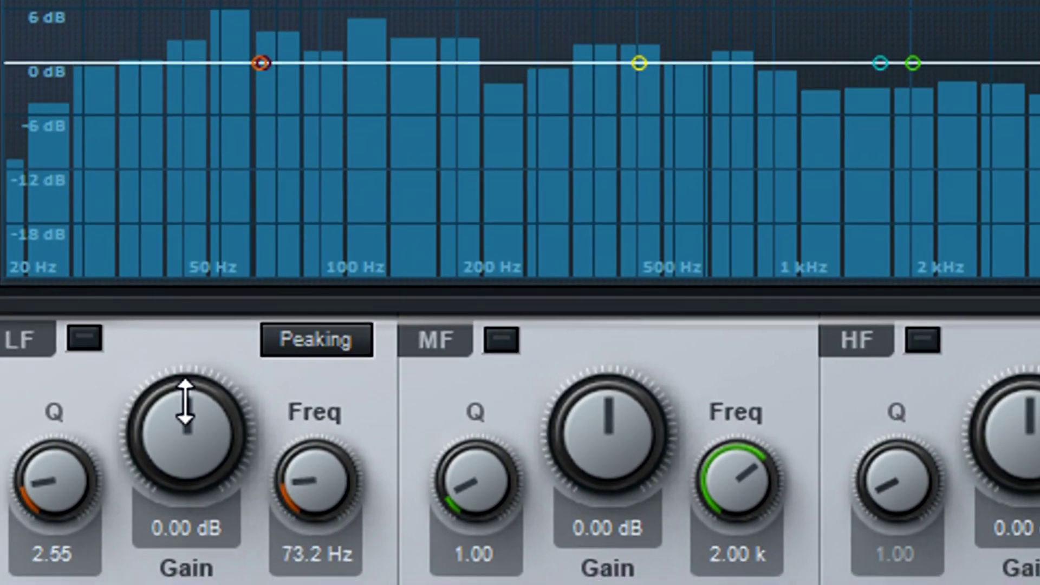
# Dip the low band -3.12 dB near 73 Hz and lift the high shelf 1.20 dB from 1.70 kHz.
pyautogui.moveTo(185, 402); pyautogui.dragTo(190, 412)
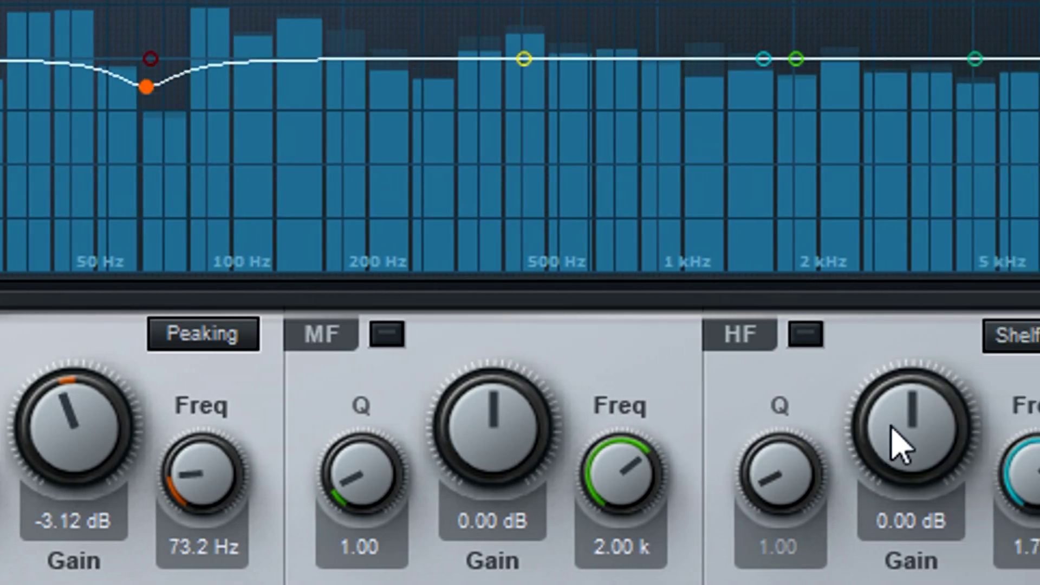
pyautogui.moveTo(893, 447); pyautogui.dragTo(905, 420)
pyautogui.moveTo(653, 414); pyautogui.dragTo(654, 417)
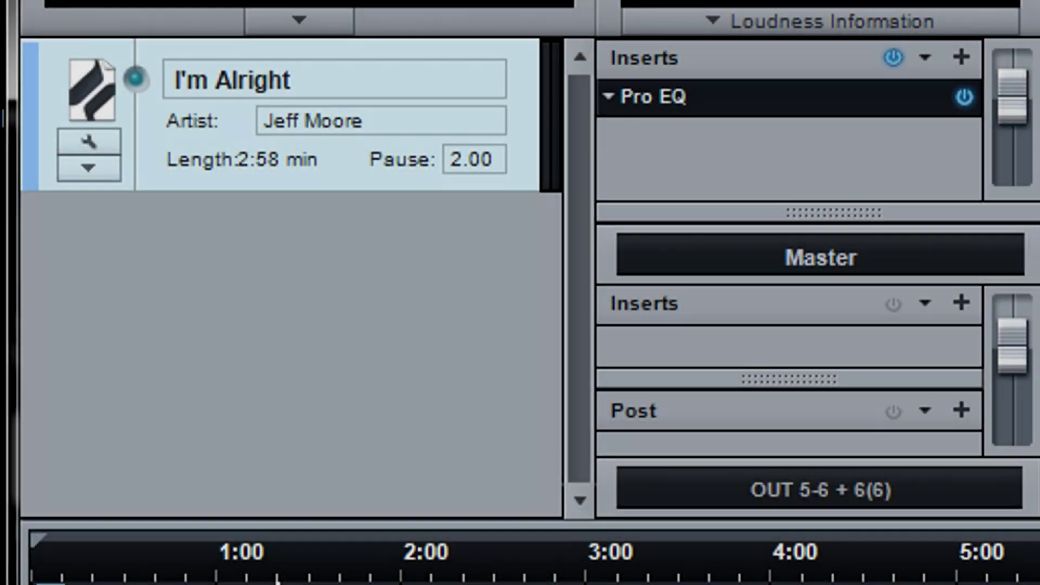
# Add the Hotel California WAV as track 2, then audition both songs at several timeline points.
pyautogui.moveTo(374, 366); pyautogui.dragTo(319, 292)
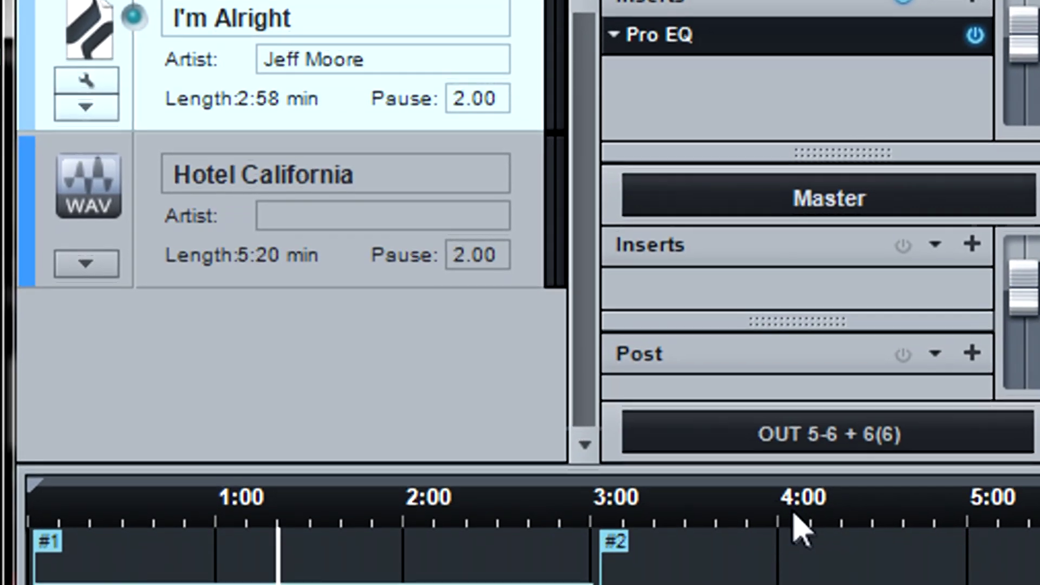
pyautogui.click(793, 575)
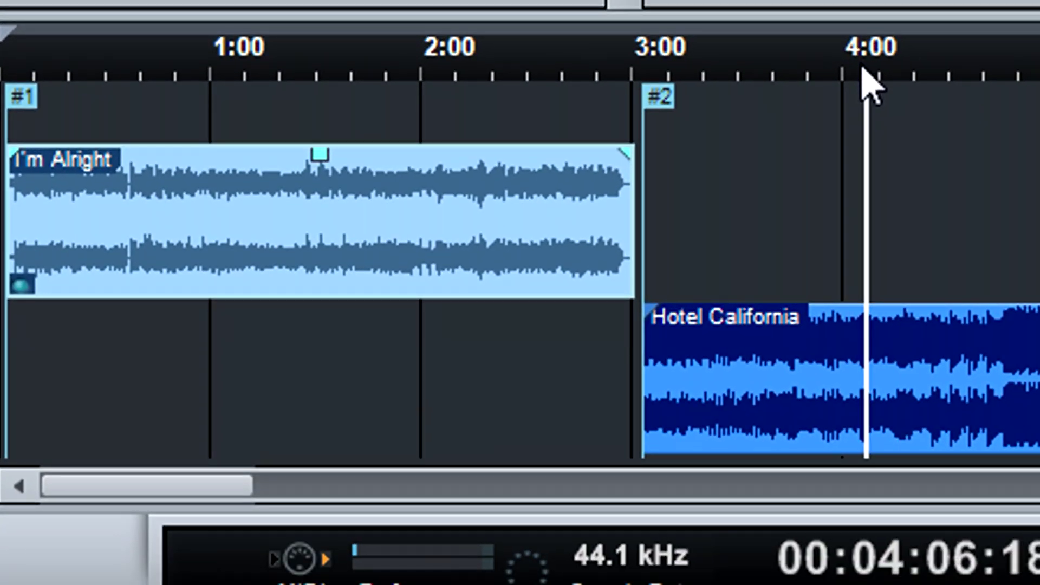
pyautogui.click(373, 76)
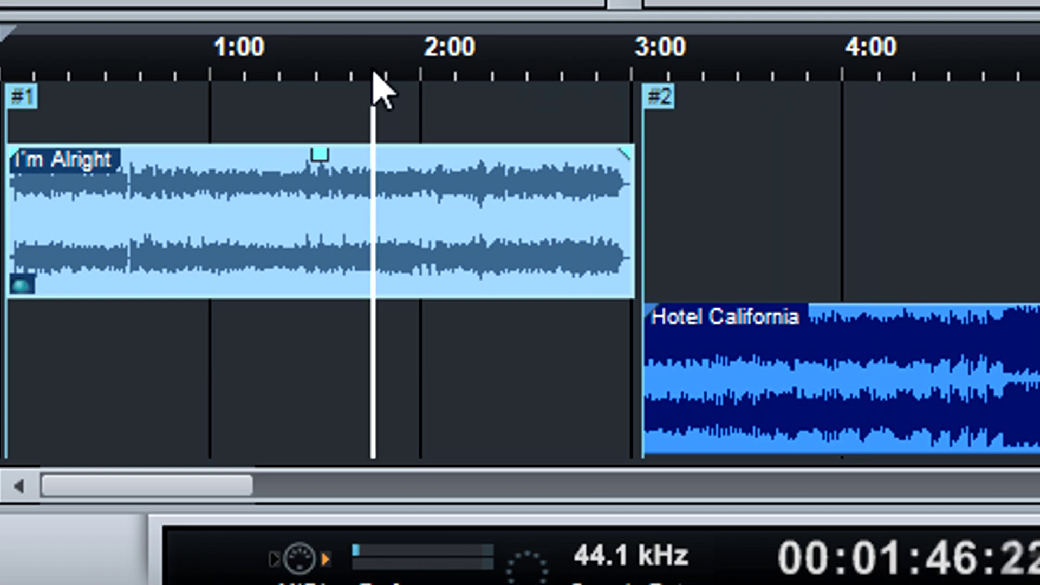
pyautogui.click(691, 76)
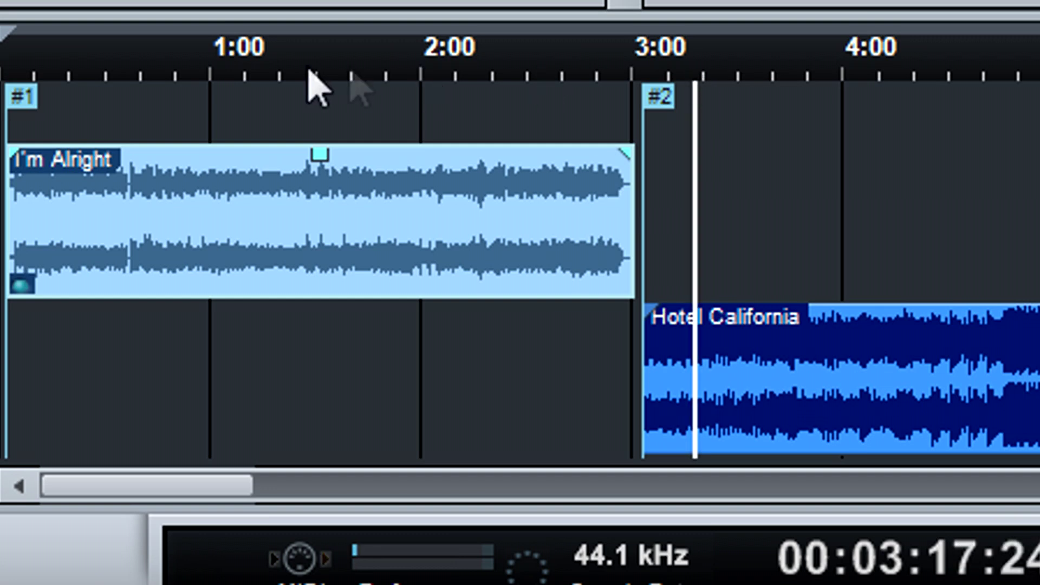
pyautogui.click(182, 76)
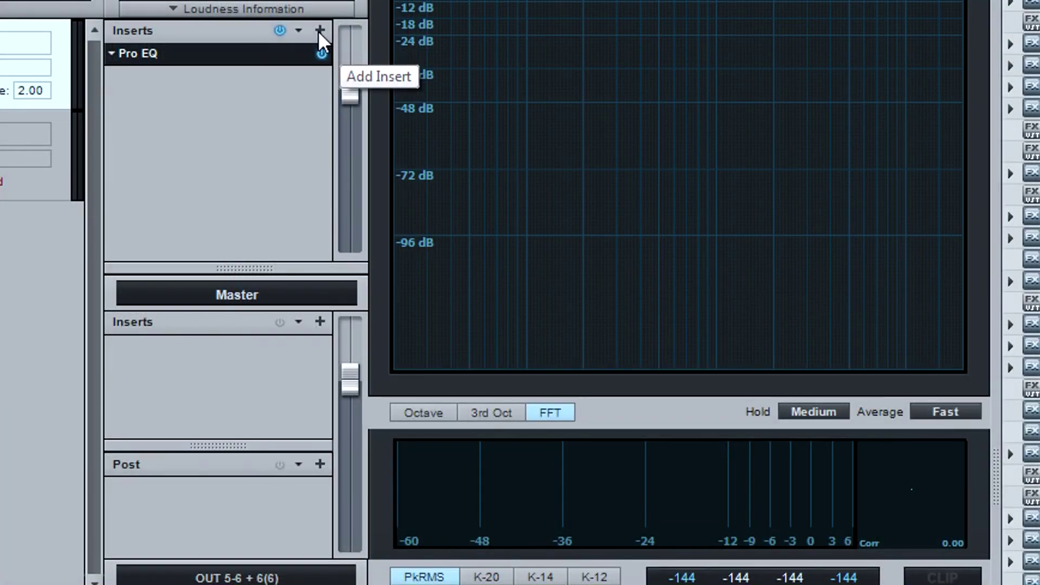
# Insert a second Pro EQ on the I'm Alright track from the effects list.
pyautogui.click(320, 30)
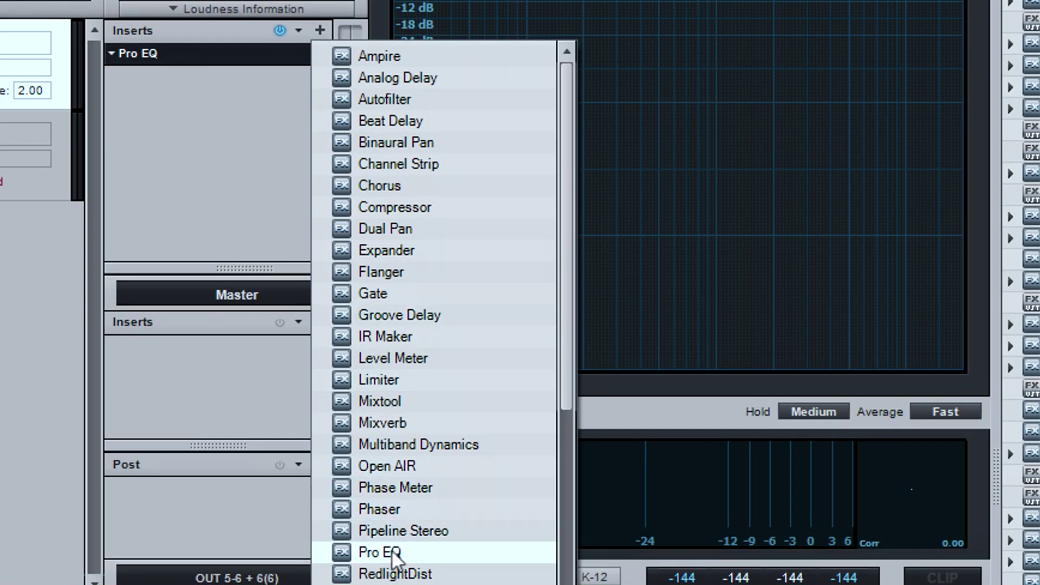
pyautogui.click(391, 553)
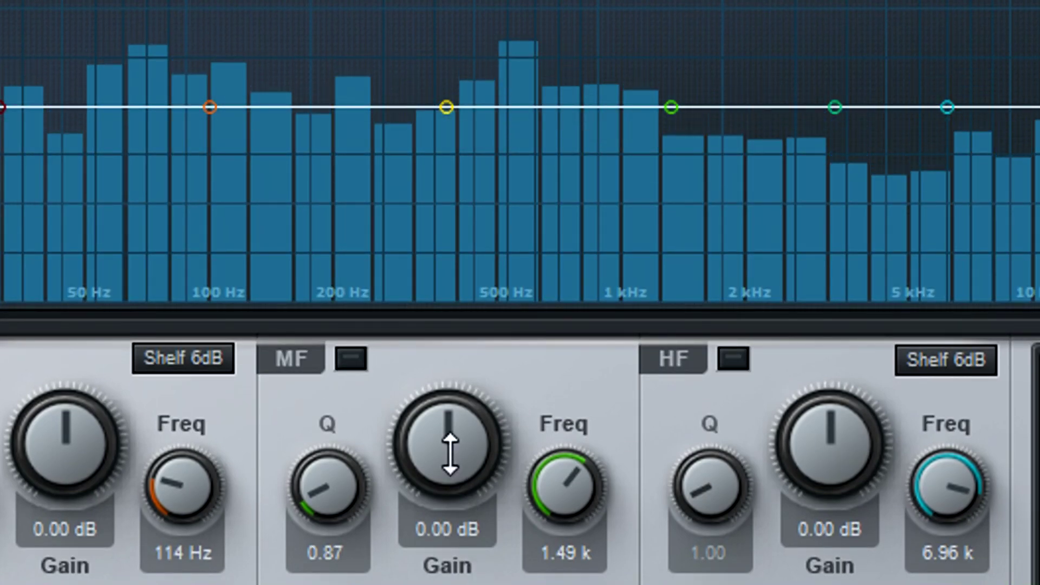
# Cut the mid band -2.40 dB at 1.49 kHz and widen the dip with its Q.
pyautogui.moveTo(450, 420); pyautogui.dragTo(452, 475)
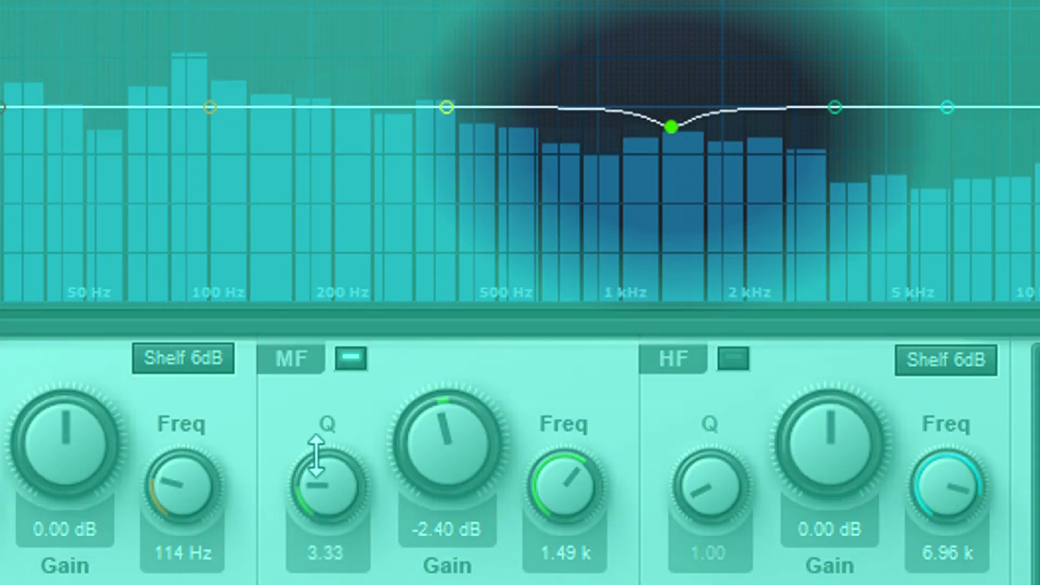
pyautogui.moveTo(323, 420); pyautogui.dragTo(336, 439)
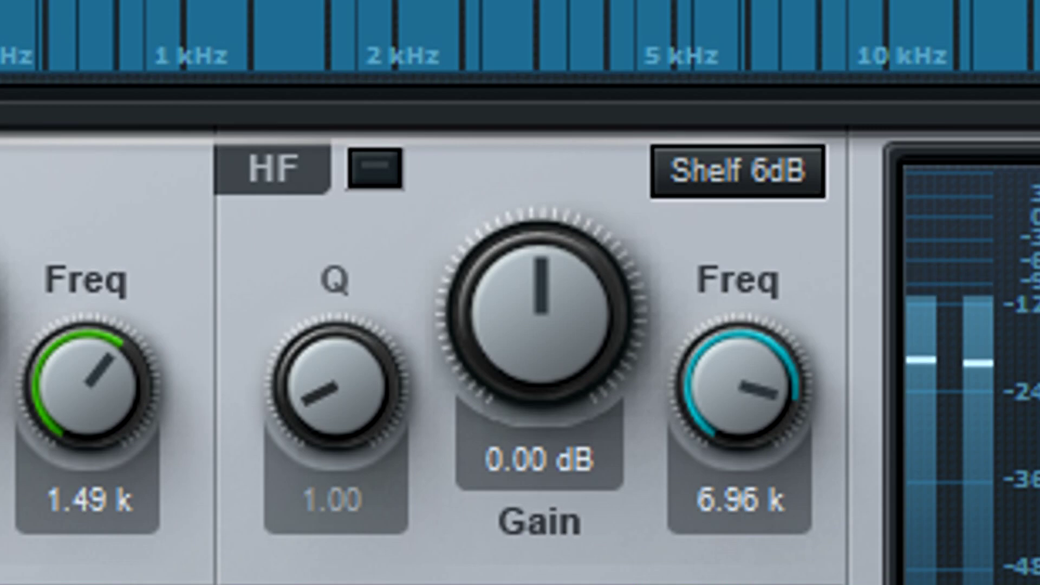
# Keep the high band as a 6 dB shelf and set its gain to -1.92 dB.
pyautogui.click(713, 187)
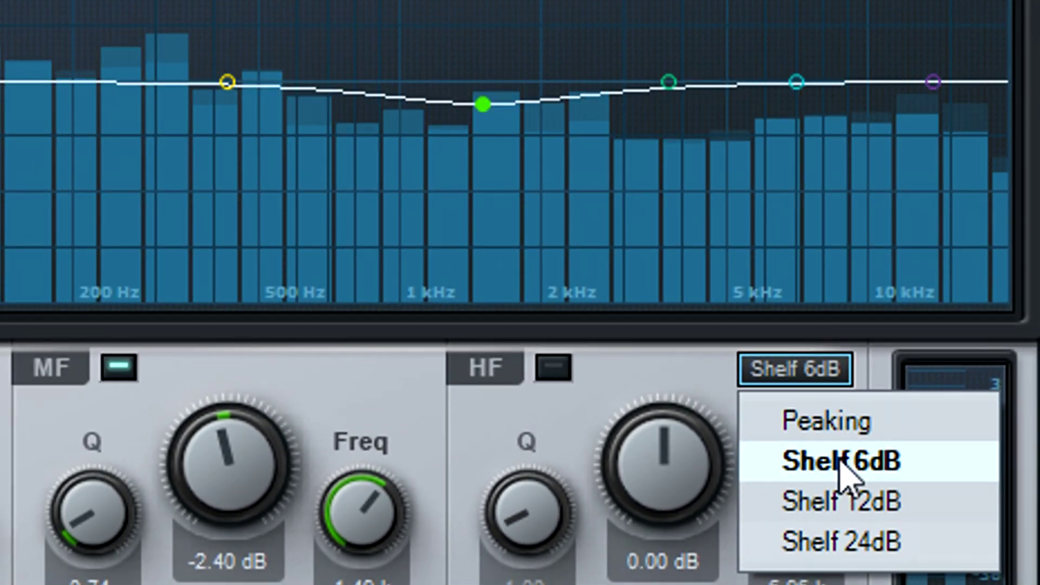
pyautogui.click(841, 469)
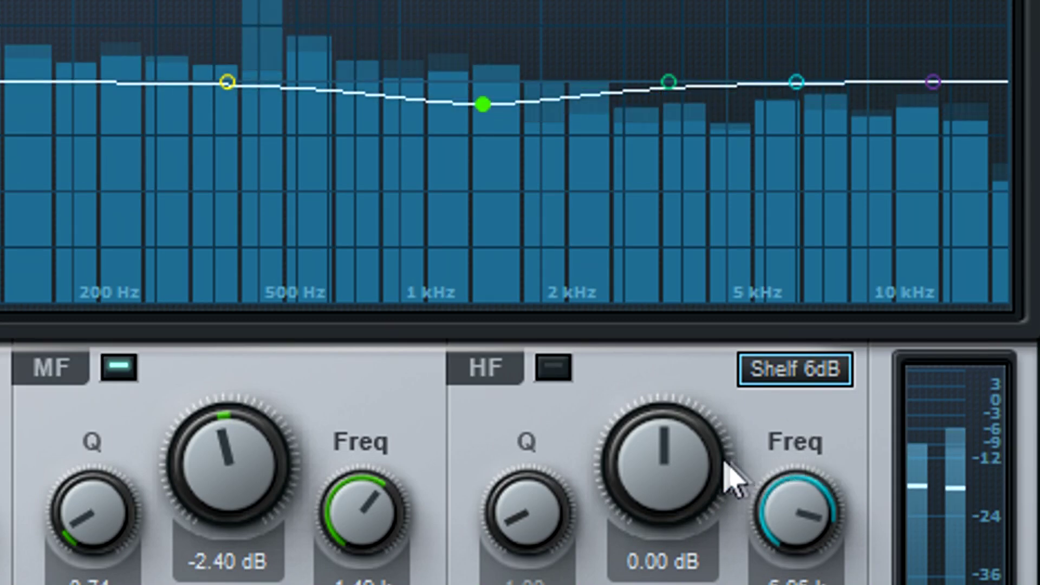
pyautogui.moveTo(656, 455); pyautogui.dragTo(661, 487)
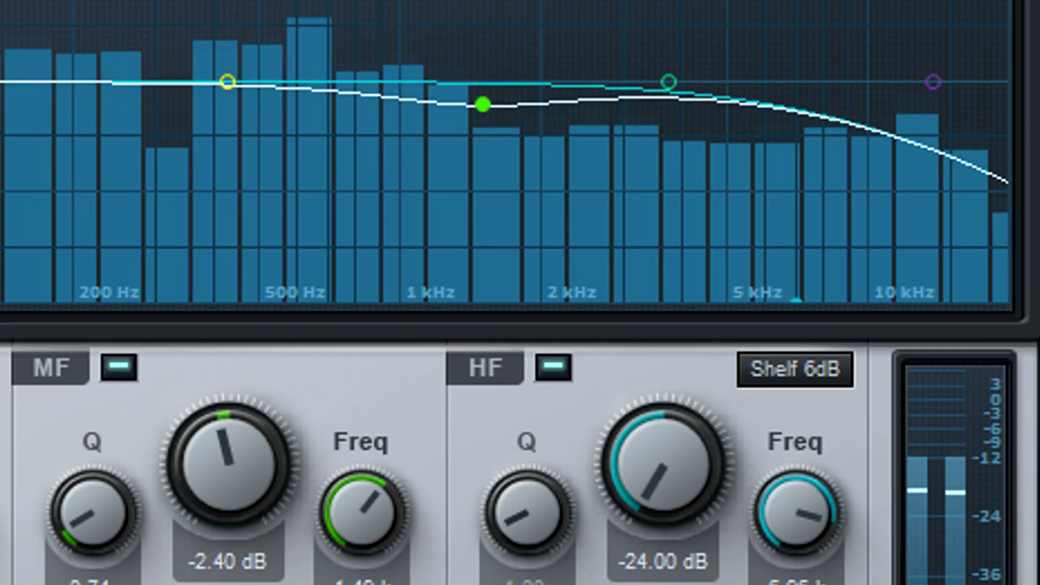
pyautogui.moveTo(639, 569); pyautogui.dragTo(643, 459)
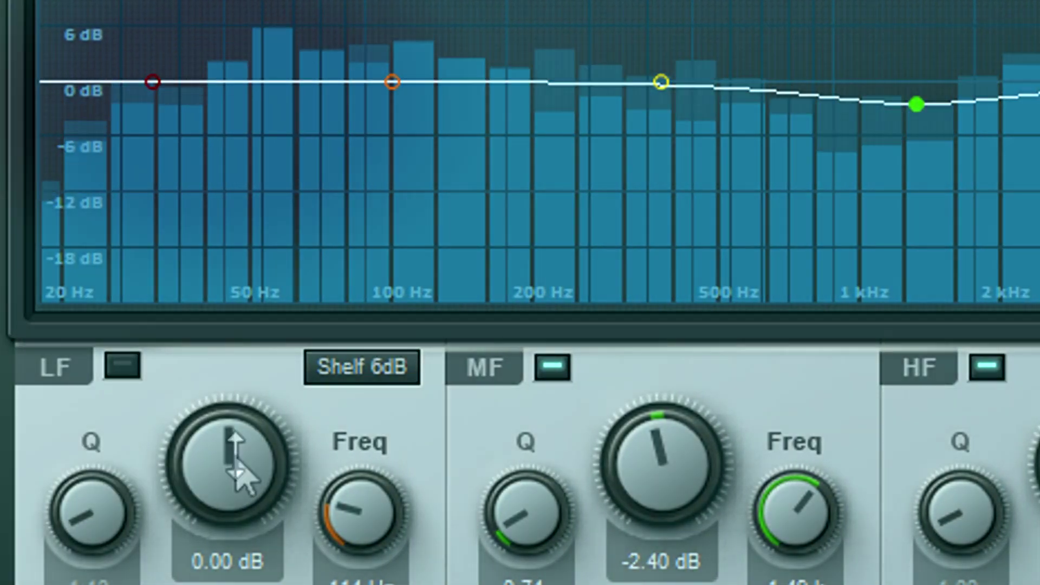
# Switch on the low shelf band and settle its gain at -0.48 dB.
pyautogui.moveTo(233, 464); pyautogui.dragTo(235, 452)
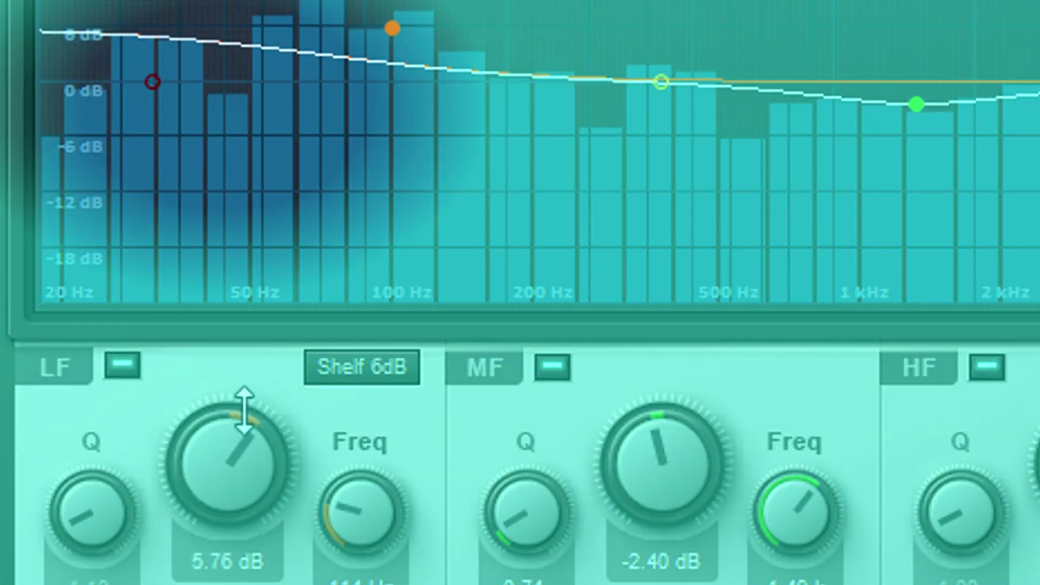
pyautogui.moveTo(243, 410); pyautogui.dragTo(254, 517)
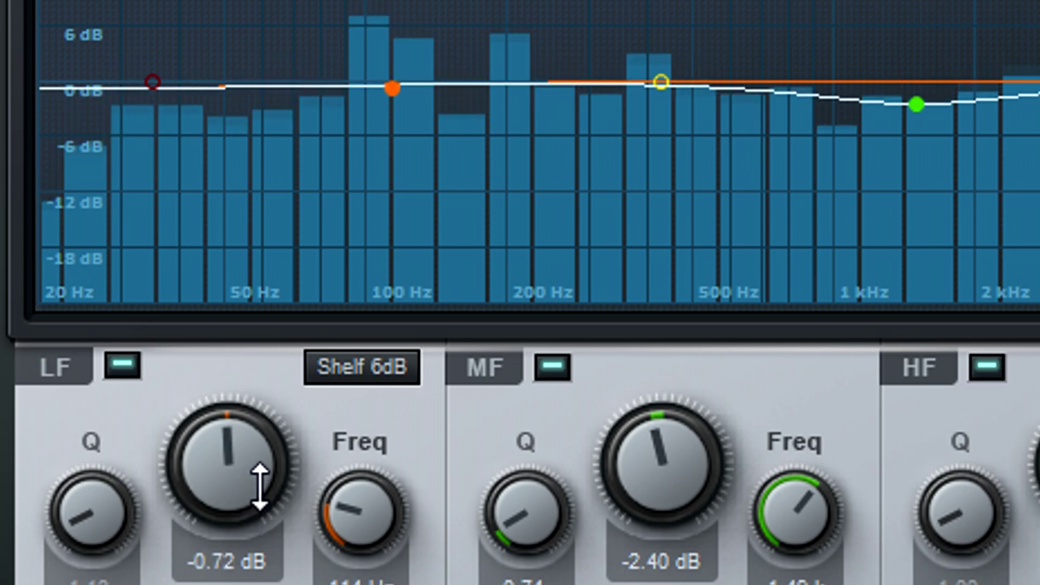
pyautogui.moveTo(260, 486); pyautogui.dragTo(262, 485)
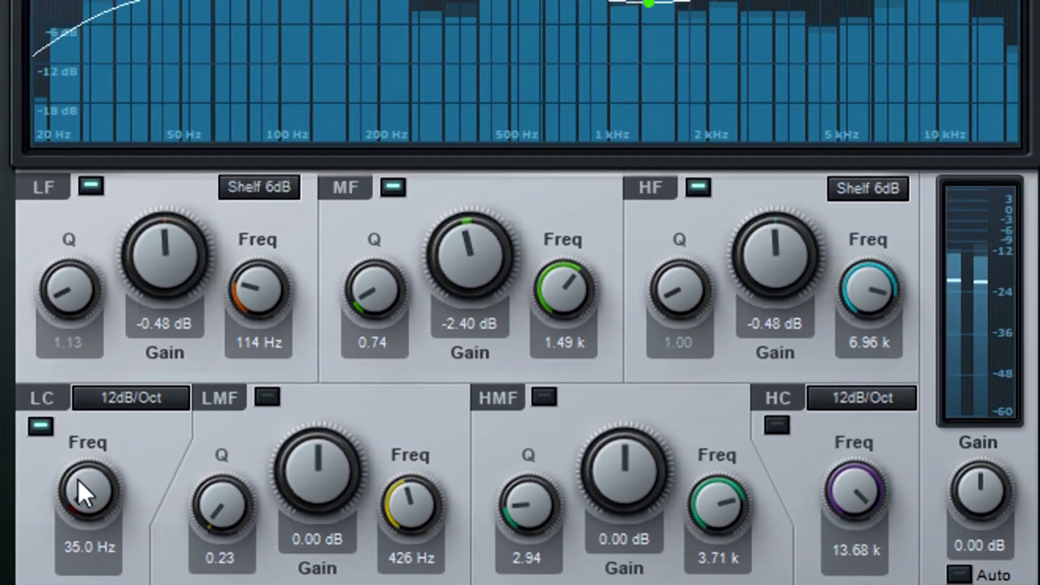
# Adjust the low-cut frequency, enable the high cut, and set it to about 6.5 kHz.
pyautogui.moveTo(78, 478); pyautogui.dragTo(101, 509)
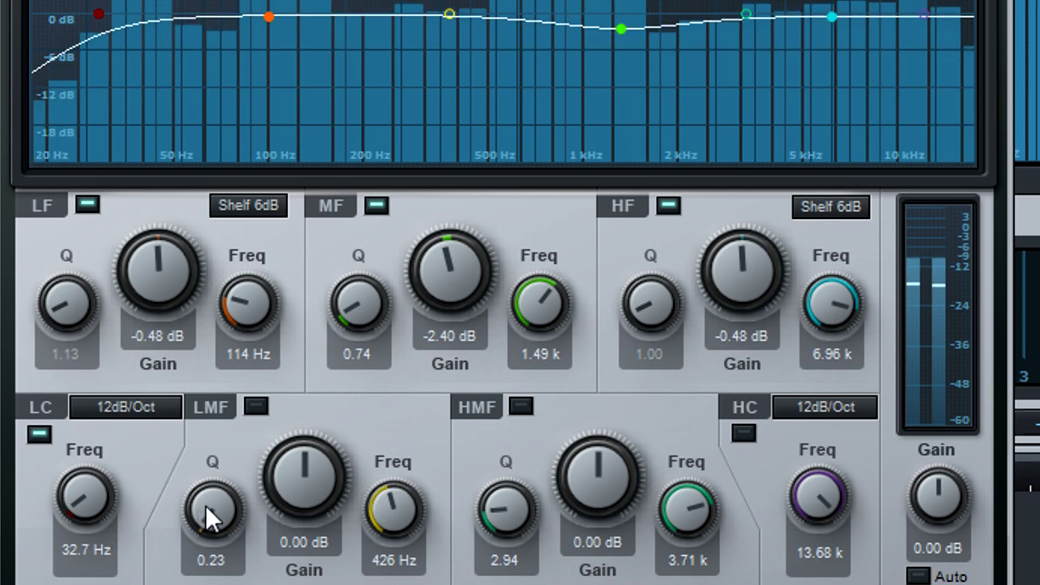
pyautogui.click(740, 433)
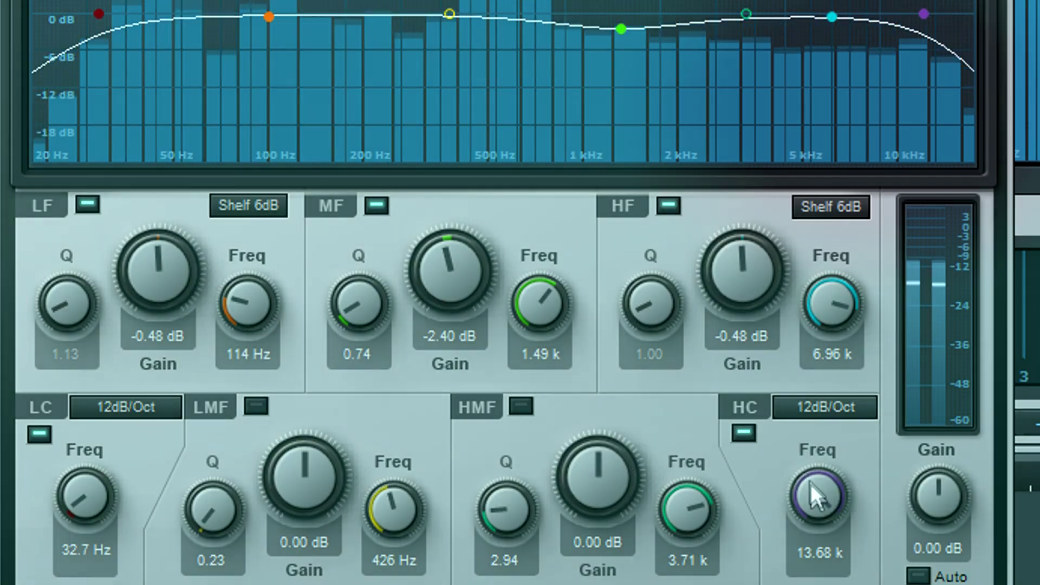
pyautogui.moveTo(809, 480); pyautogui.dragTo(810, 495)
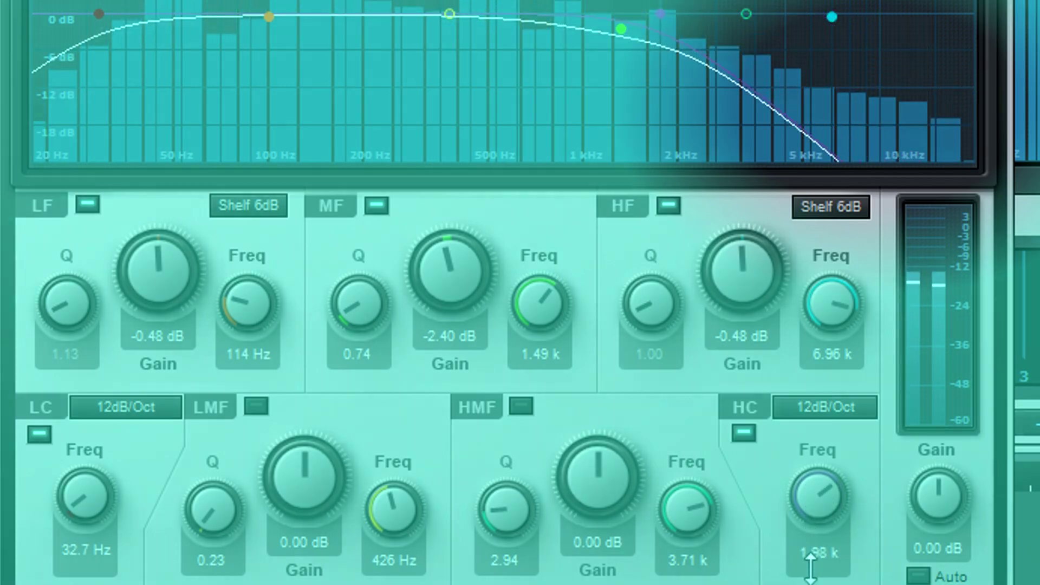
pyautogui.moveTo(810, 566); pyautogui.dragTo(817, 487)
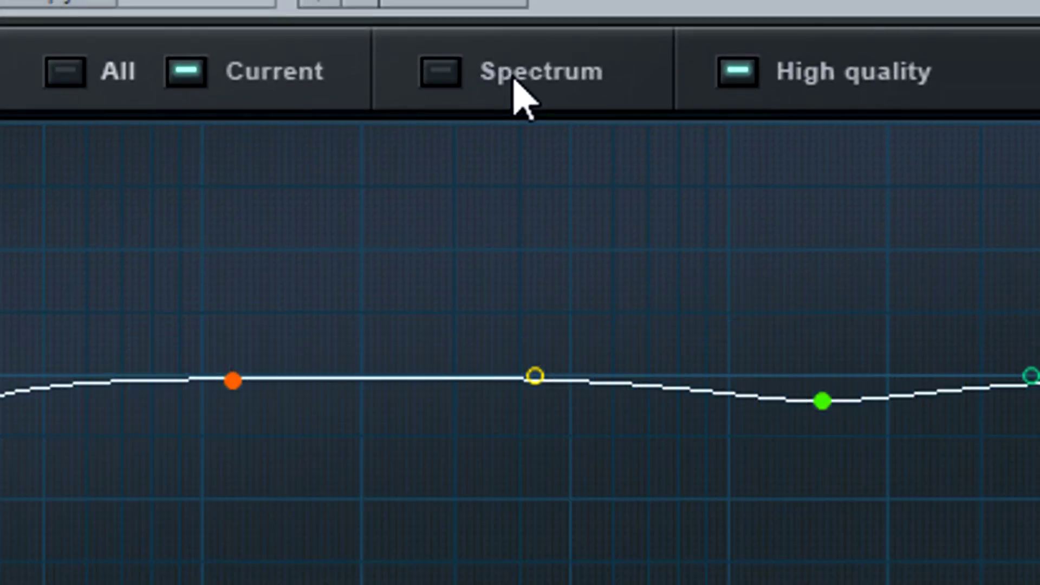
# Toggle the spectrum analyser on, off and on, leaving it shown behind the curve.
pyautogui.click(517, 92)
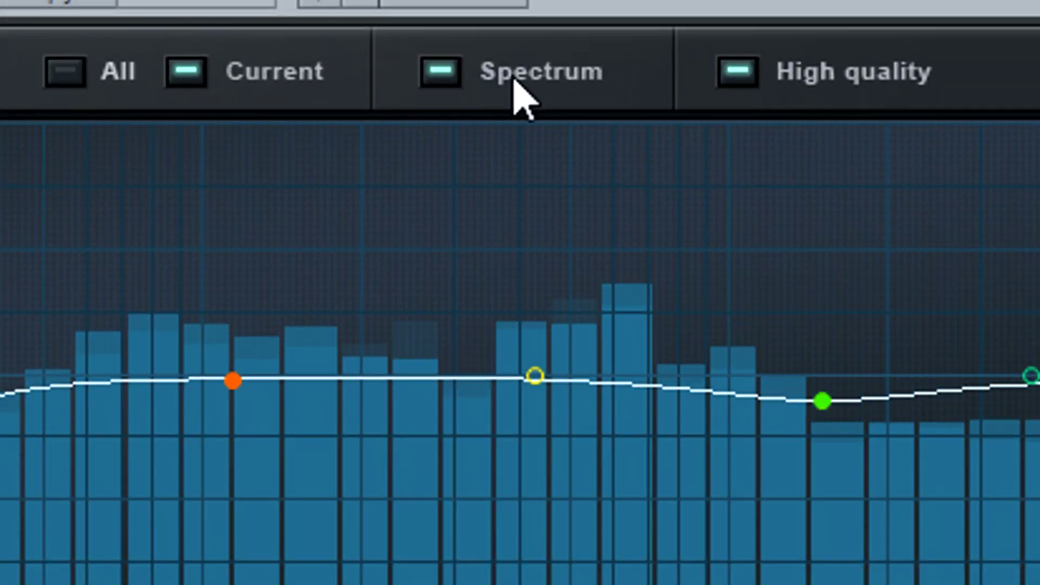
pyautogui.click(517, 92)
pyautogui.click(517, 92)
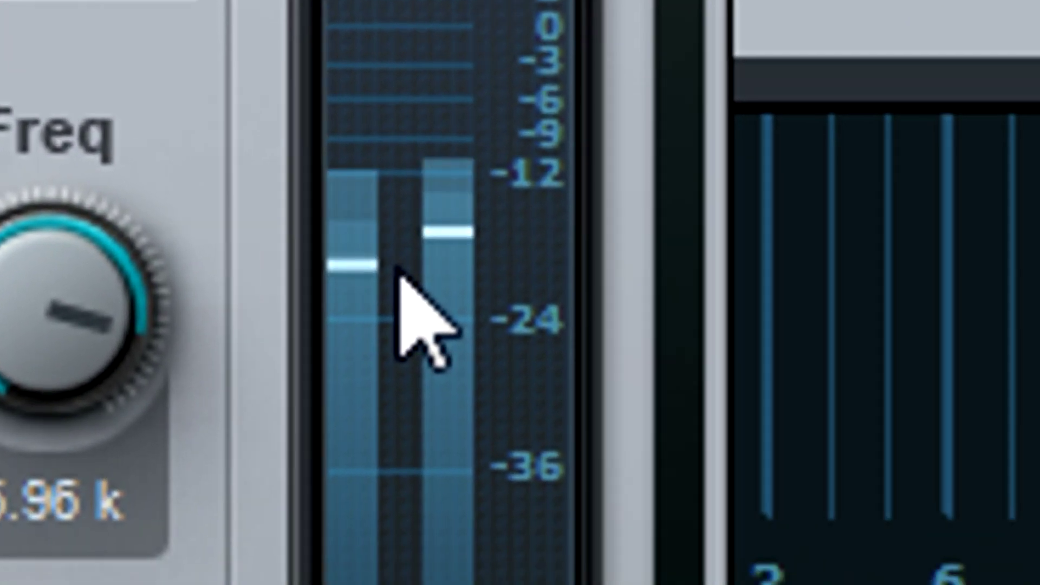
pyautogui.moveTo(834, 532)
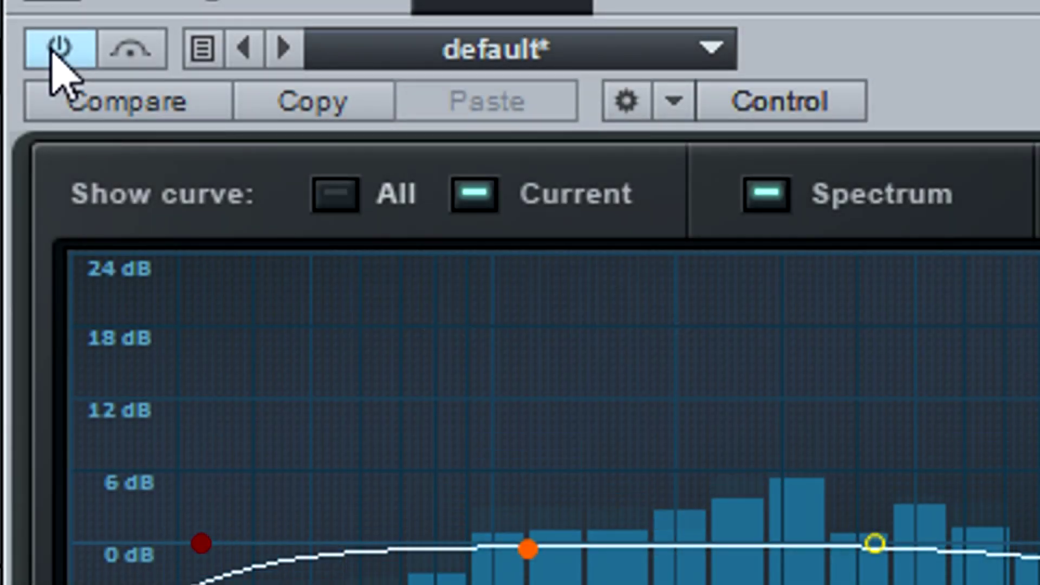
pyautogui.click(53, 54)
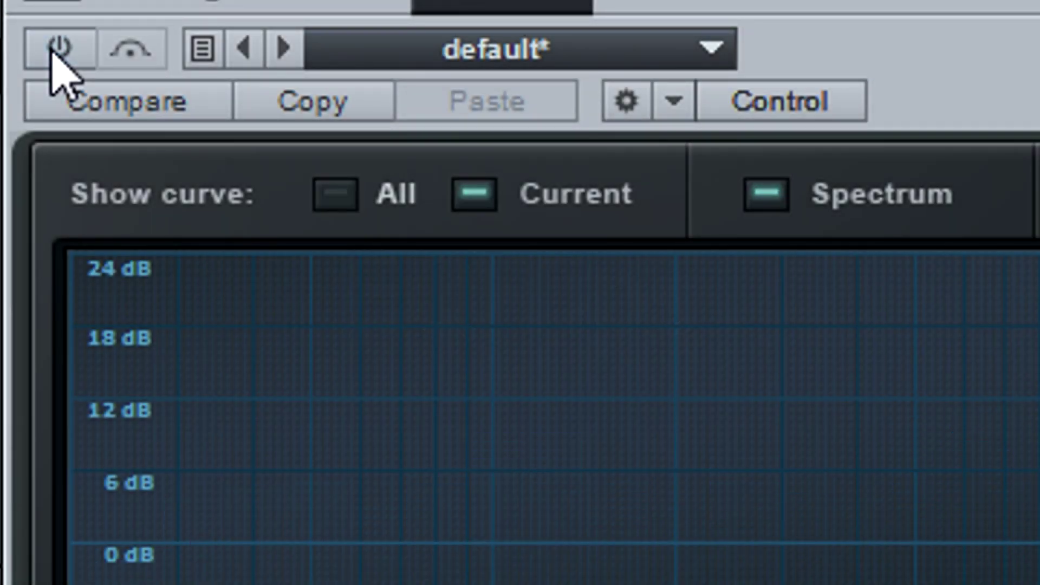
pyautogui.click(53, 49)
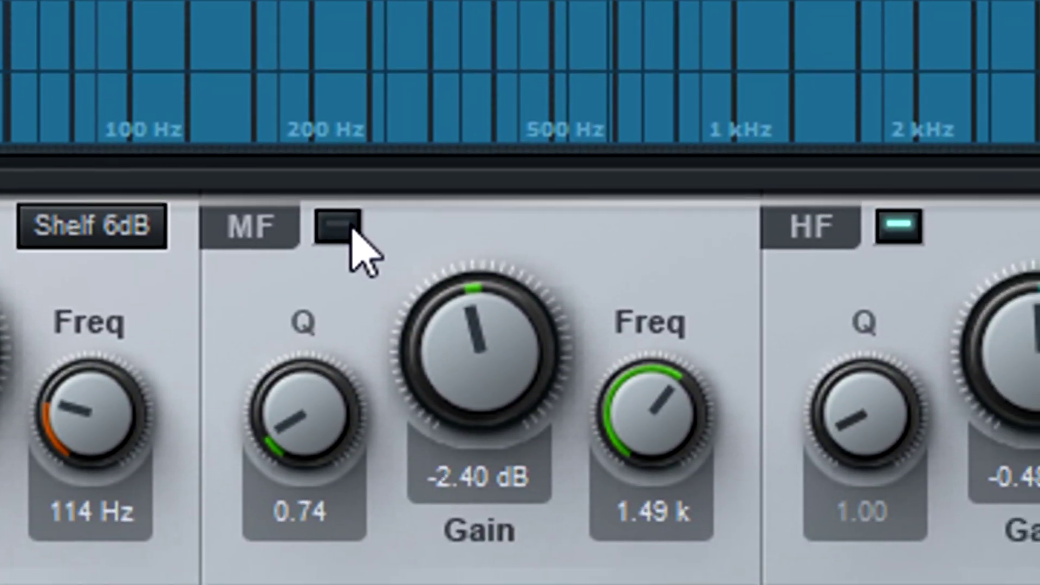
pyautogui.click(348, 227)
pyautogui.click(914, 224)
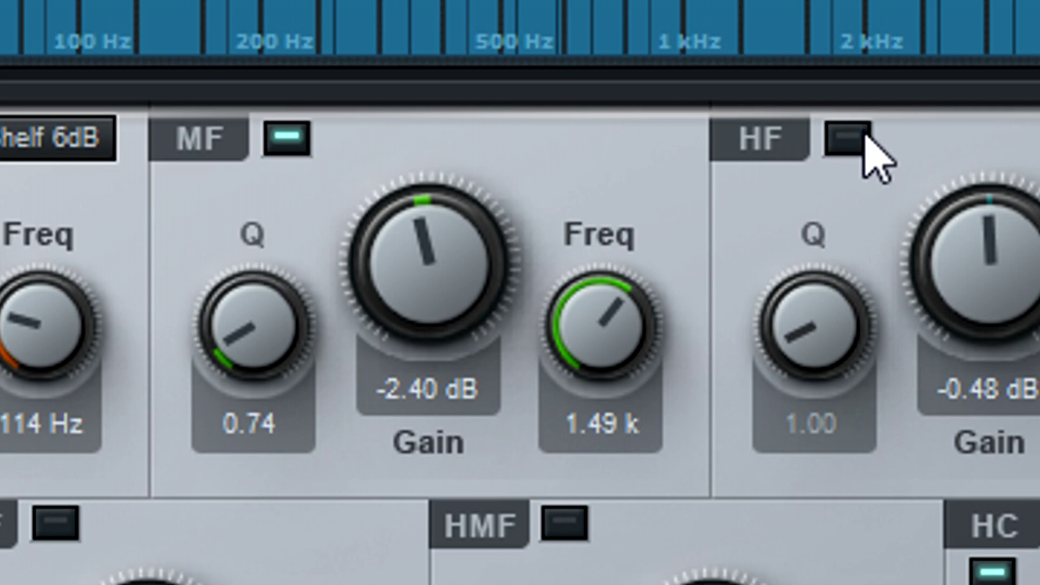
pyautogui.click(864, 139)
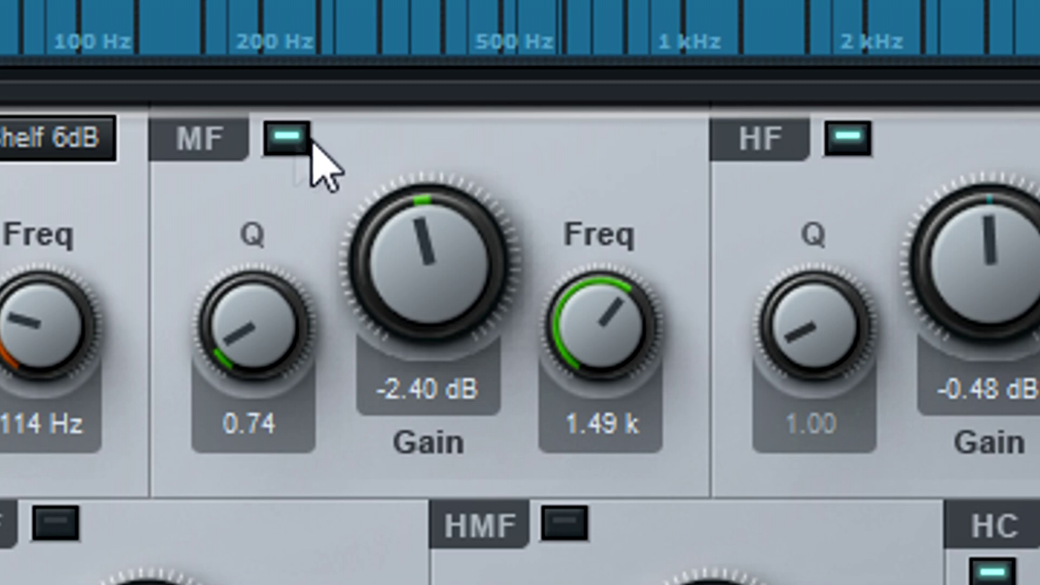
pyautogui.click(288, 142)
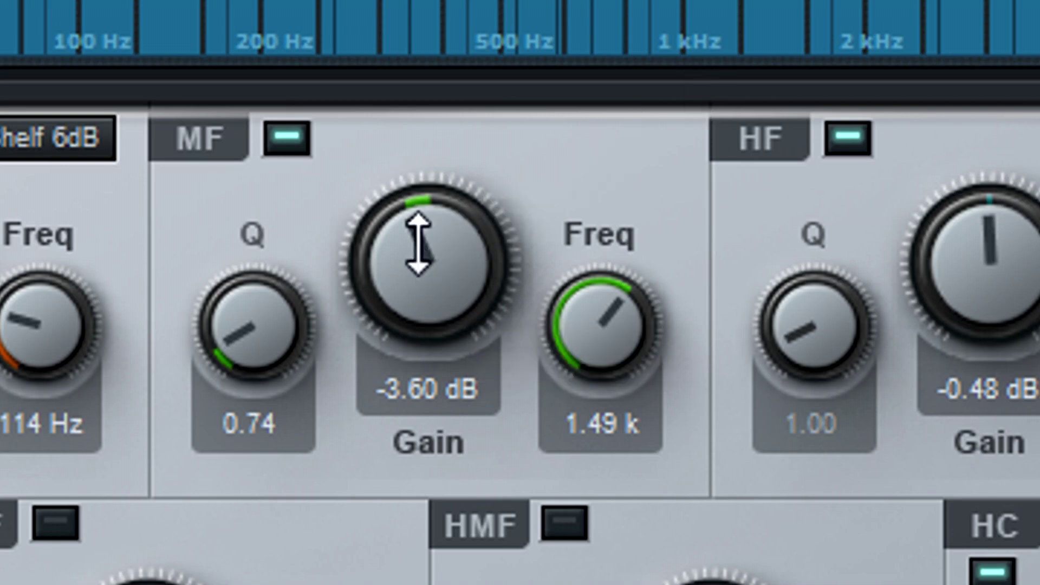
# Boost the MF band to about 3.36 dB, then trim it back to 0.98 dB.
pyautogui.moveTo(419, 244); pyautogui.dragTo(458, 274)
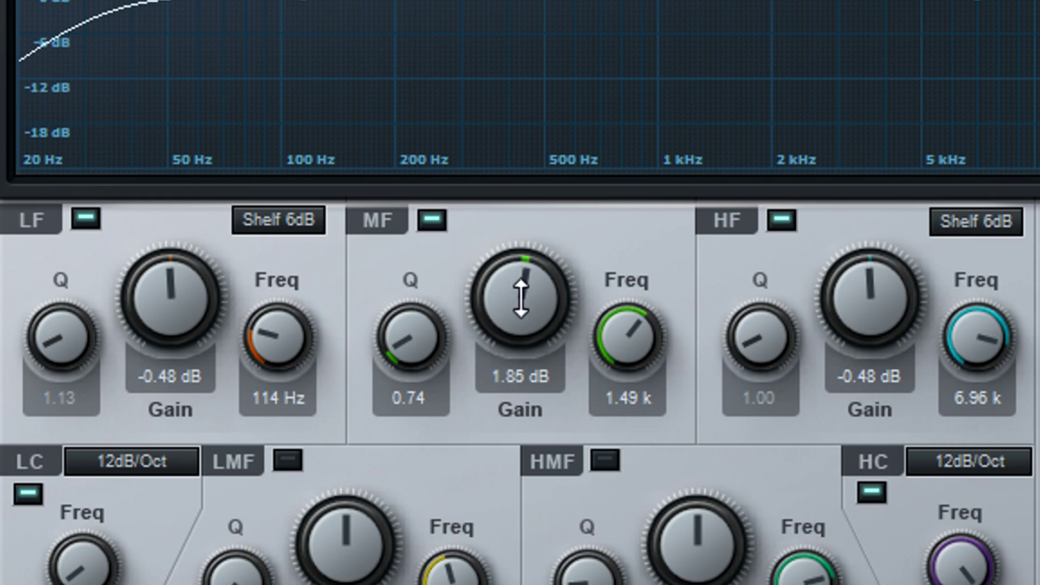
pyautogui.moveTo(520, 323); pyautogui.dragTo(531, 428)
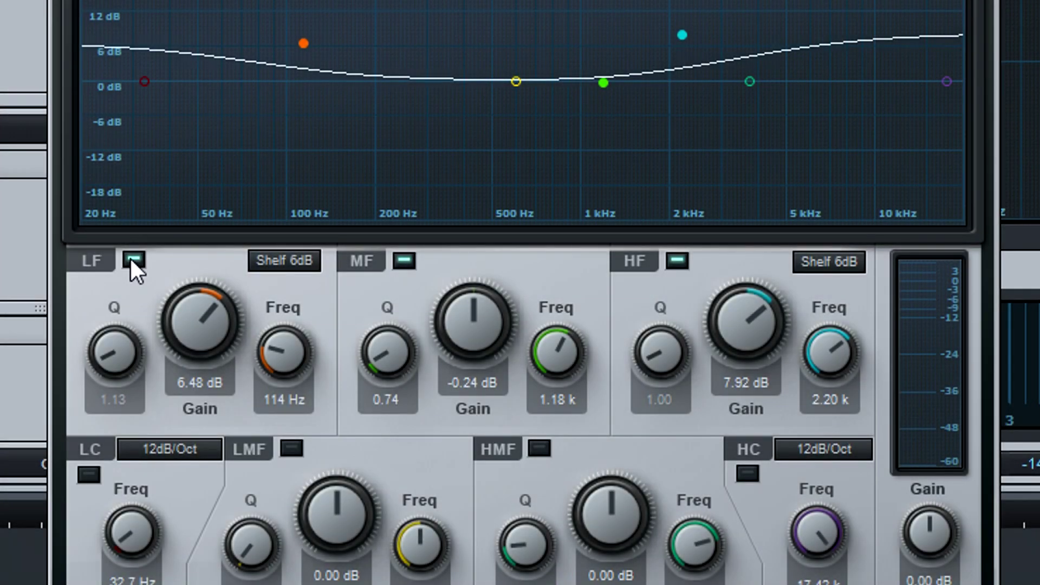
# Disable the LF and HF bands and cut the LMF band -6.24 dB near 500 Hz.
pyautogui.click(133, 260)
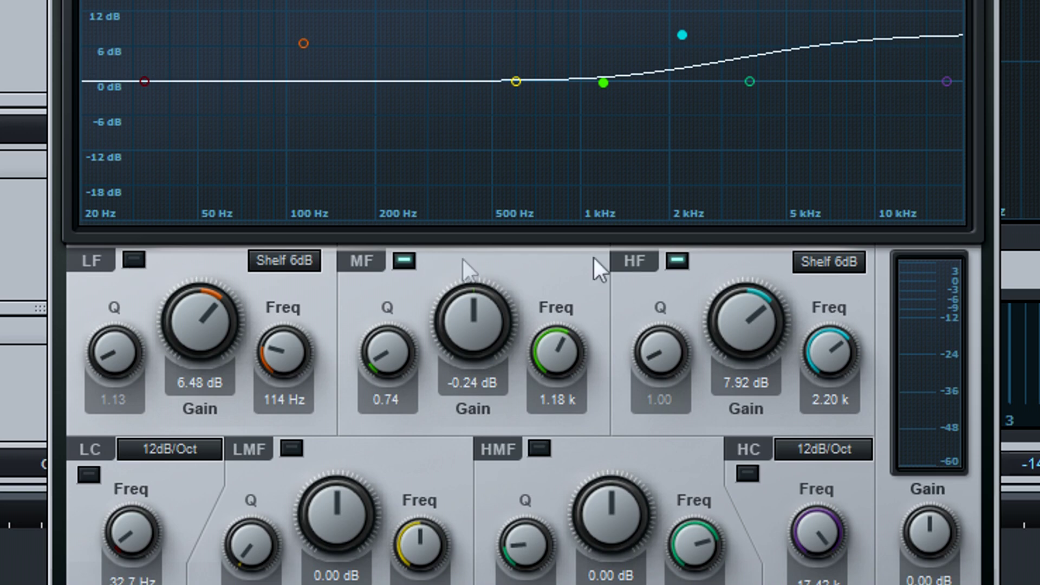
pyautogui.click(671, 259)
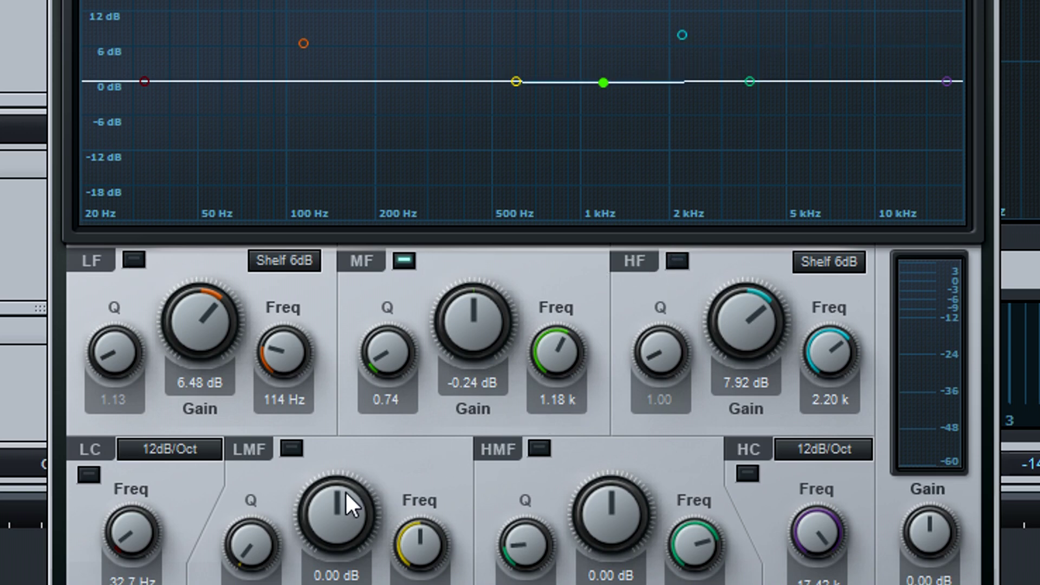
pyautogui.moveTo(344, 492); pyautogui.dragTo(344, 528)
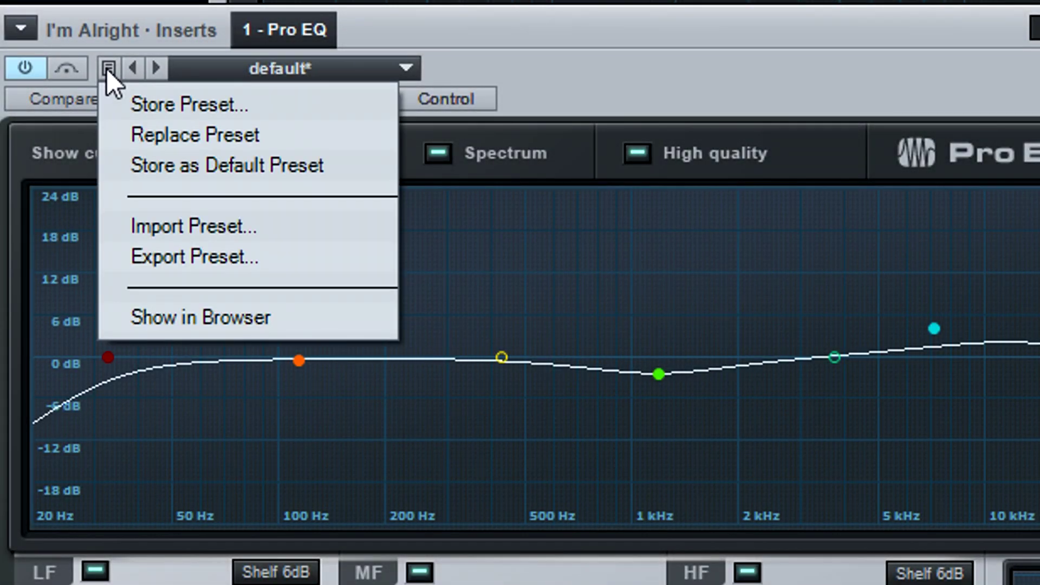
# Begin storing the Pro EQ settings as a new preset, entering the user's name as the preset name.
pyautogui.click(152, 106)
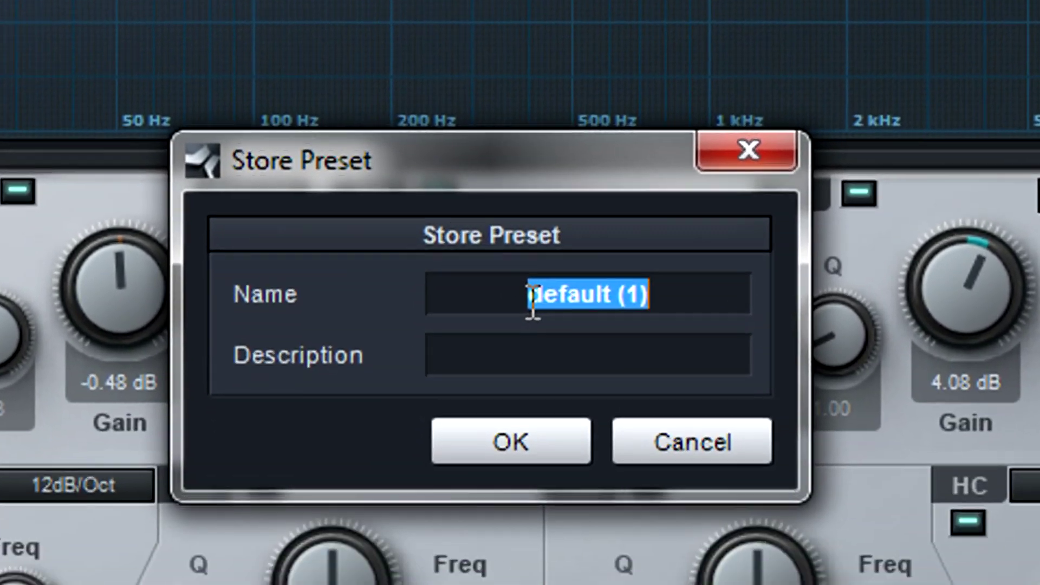
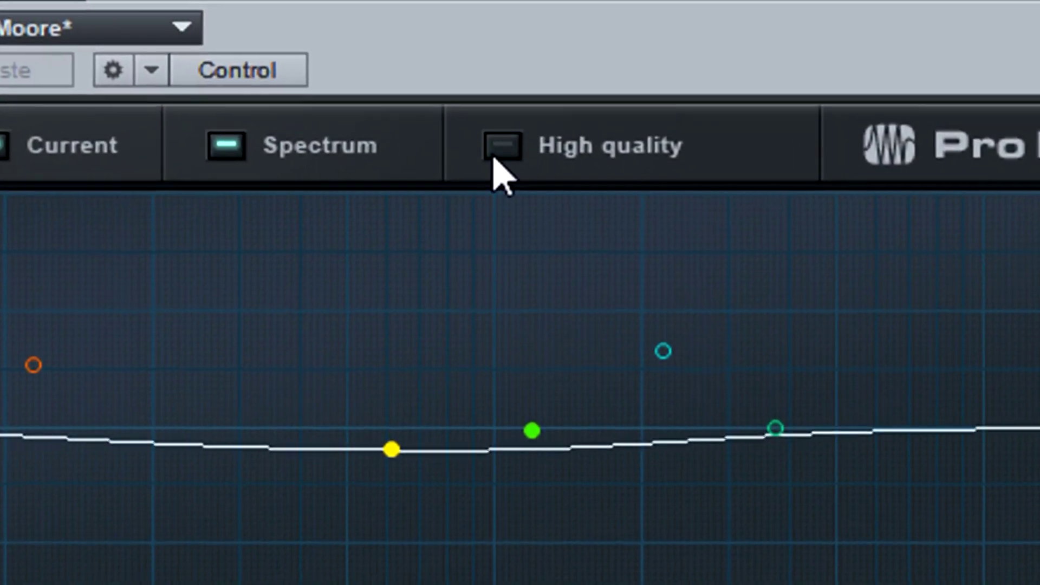
# Enable the High quality checkbox at the top of the Pro EQ.
pyautogui.click(497, 150)
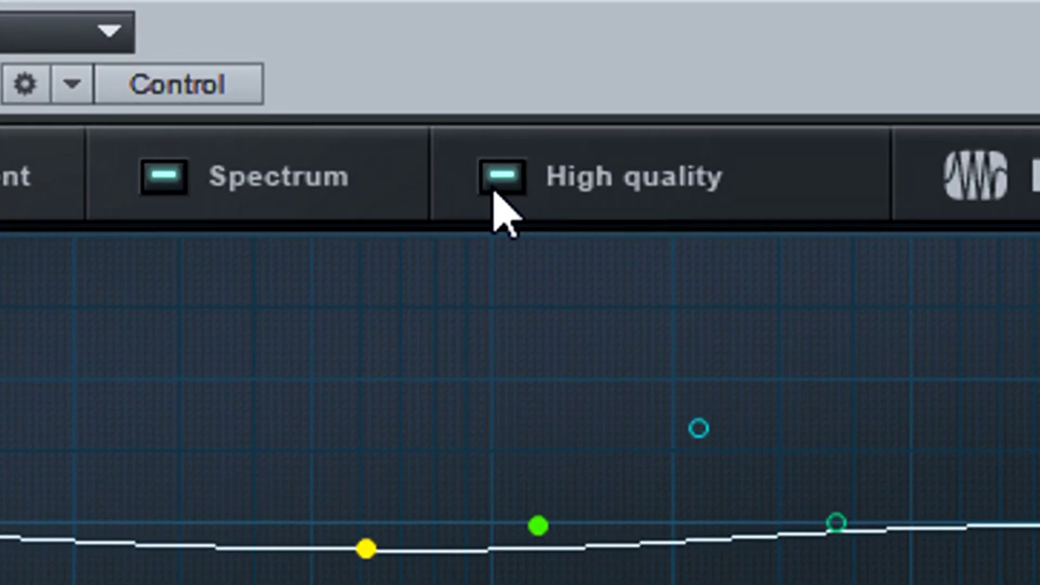